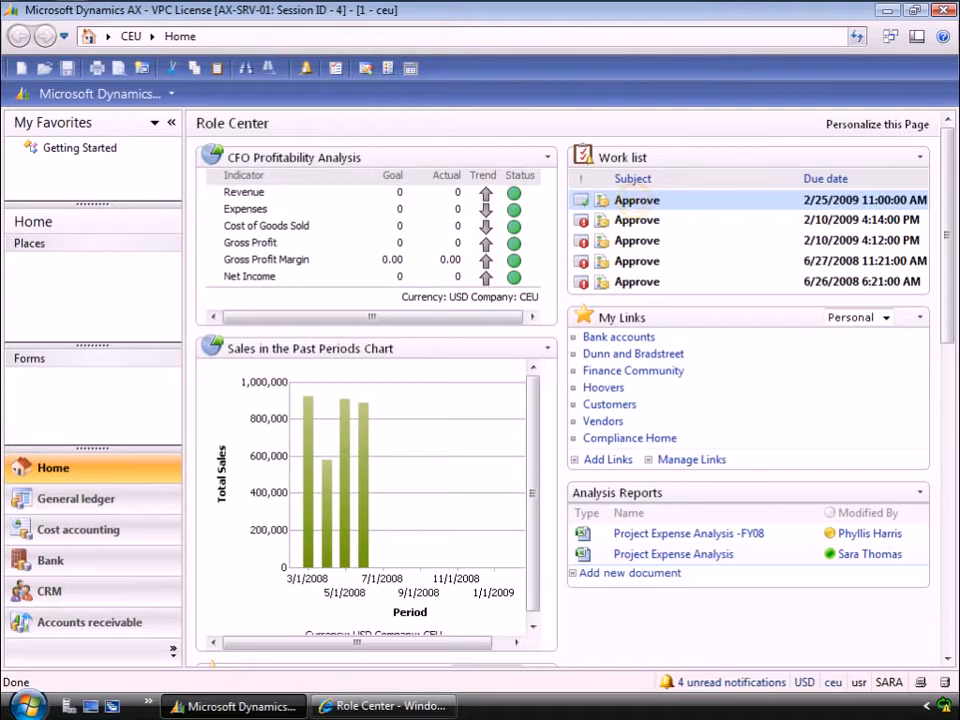
# Step: View the actions available for the first Approve item in the Work list
pyautogui.rightClick(638, 211)
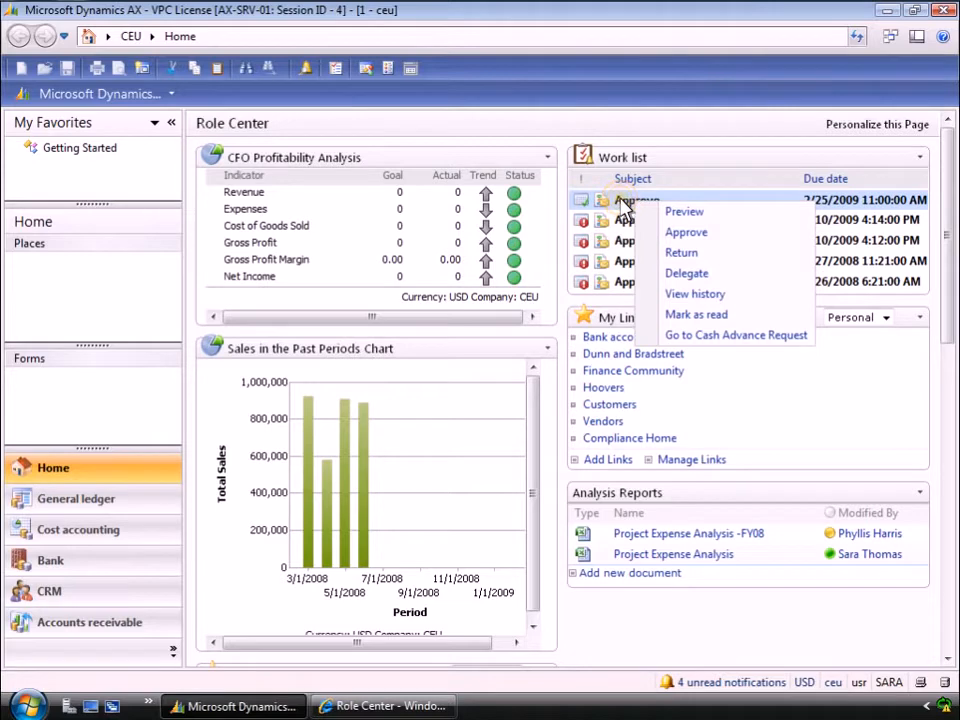
pyautogui.click(621, 200)
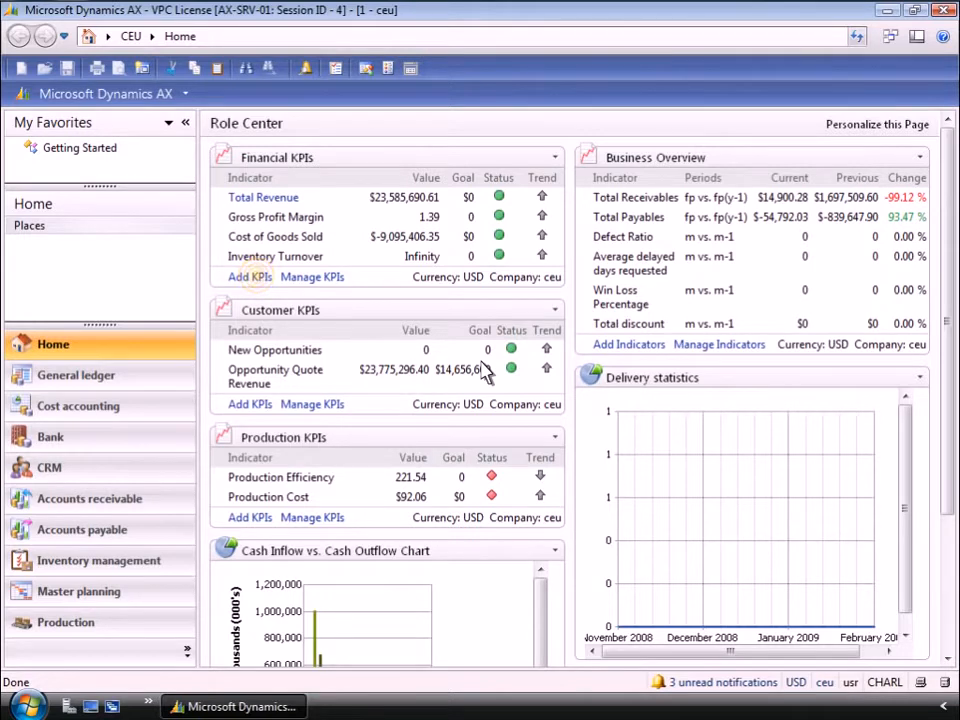
# Step: Add a Financial KPI from the General Ledger Cube using Accounts Payable Turnover, displayed as an Amount with no filter
pyautogui.click(249, 277)
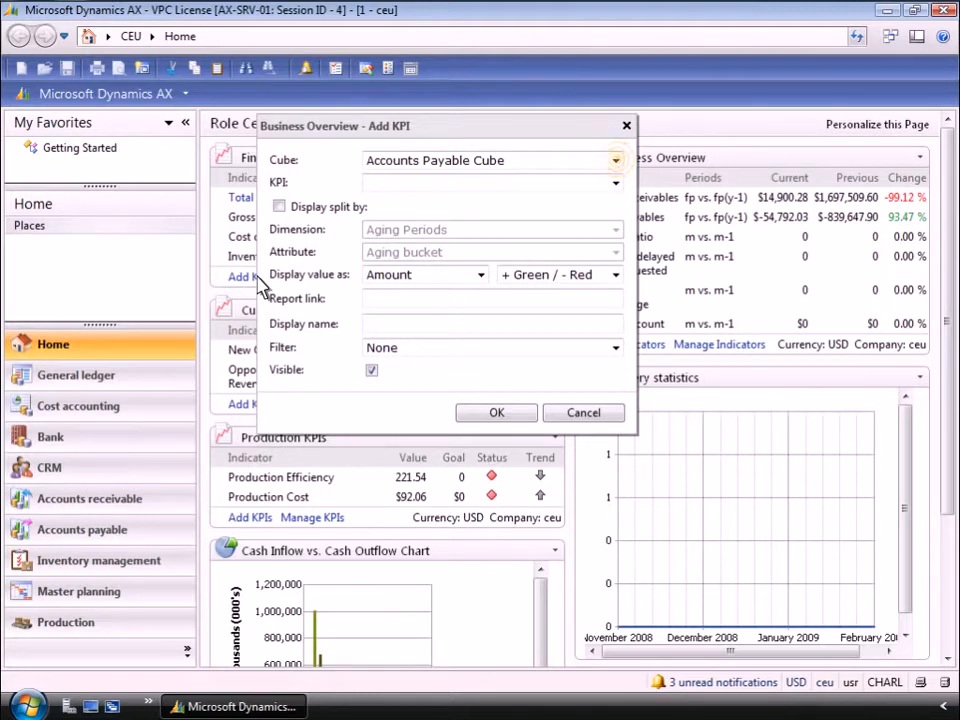
pyautogui.click(617, 160)
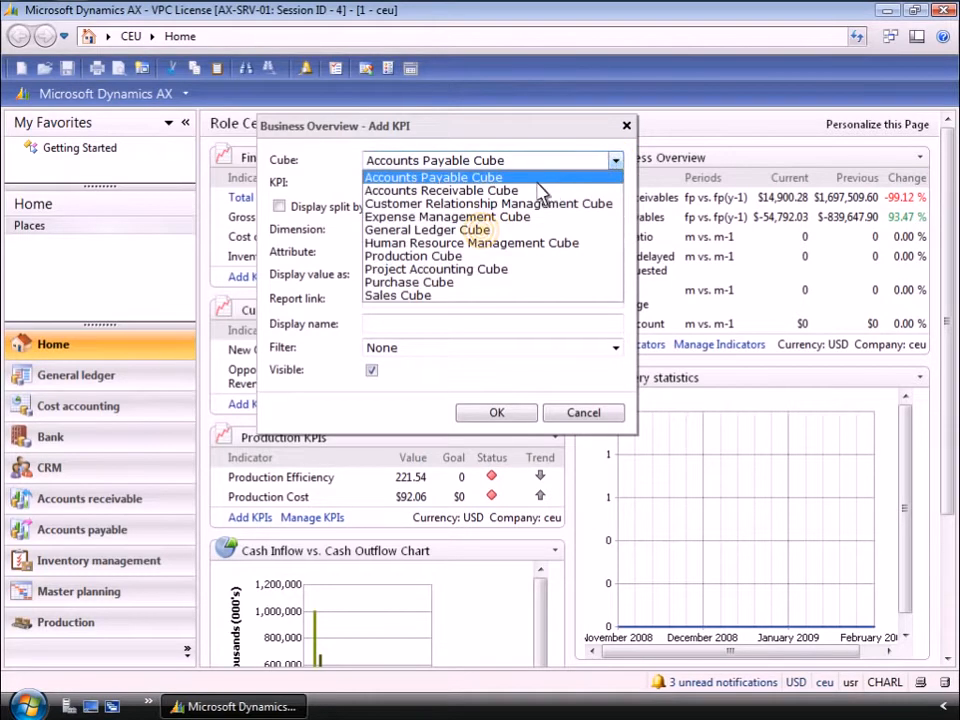
pyautogui.click(485, 232)
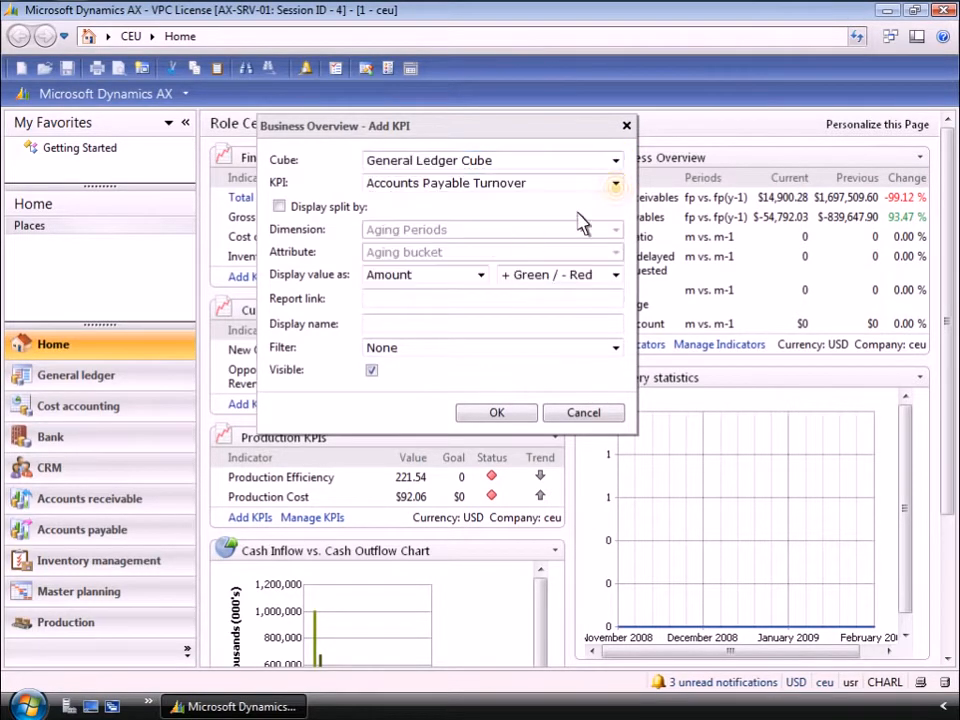
pyautogui.click(616, 184)
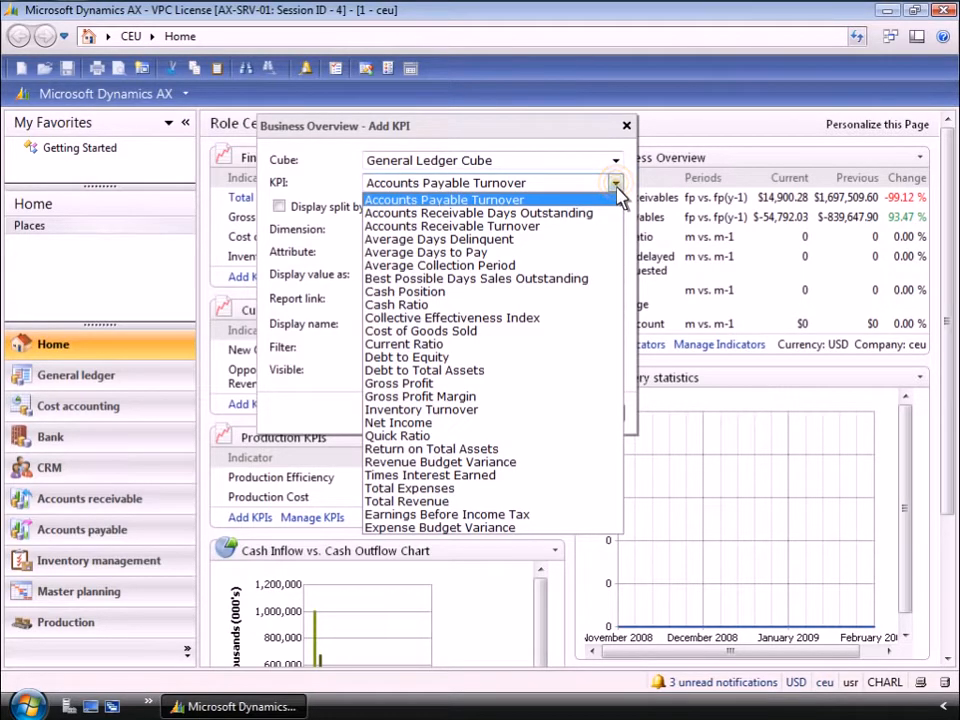
pyautogui.click(616, 184)
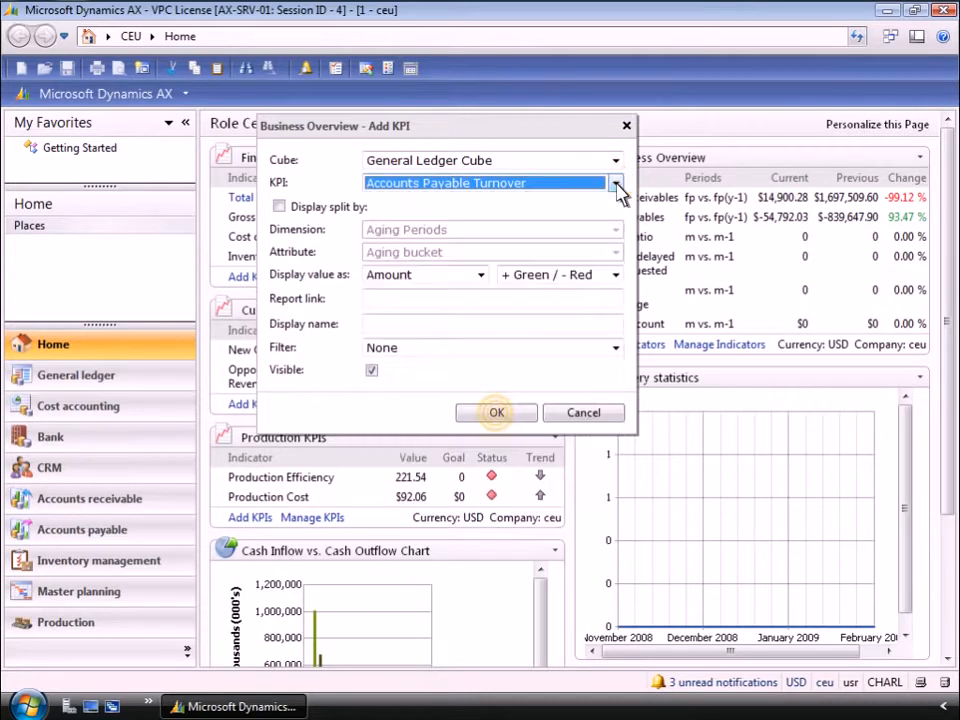
pyautogui.click(497, 414)
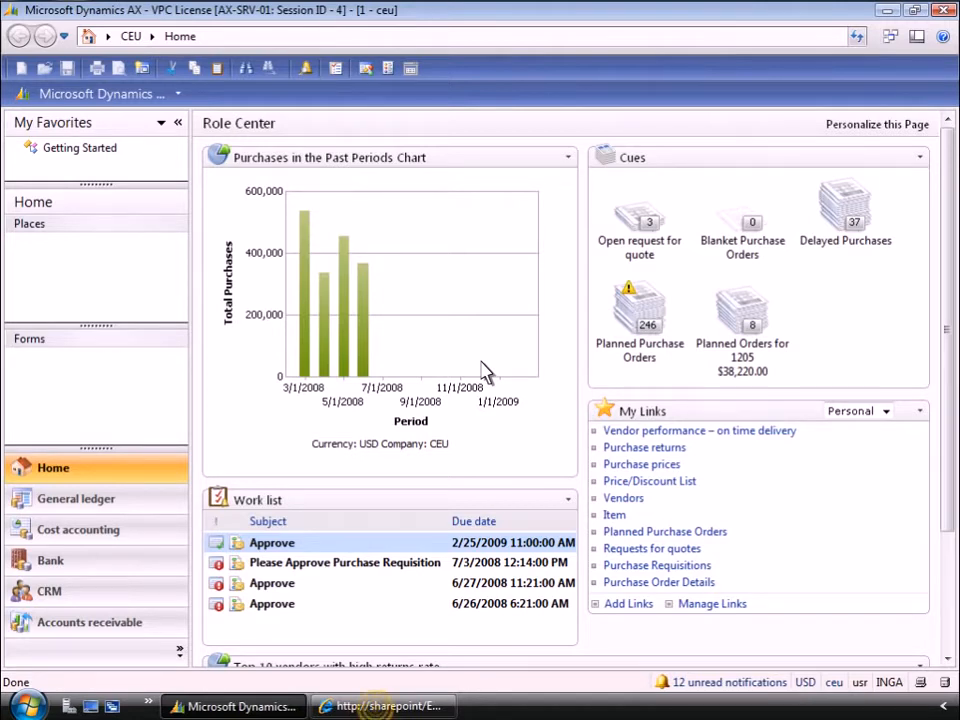
# Step: Switch to the SharePoint page in Internet Explorer to view it and return to Dynamics AX
pyautogui.click(381, 706)
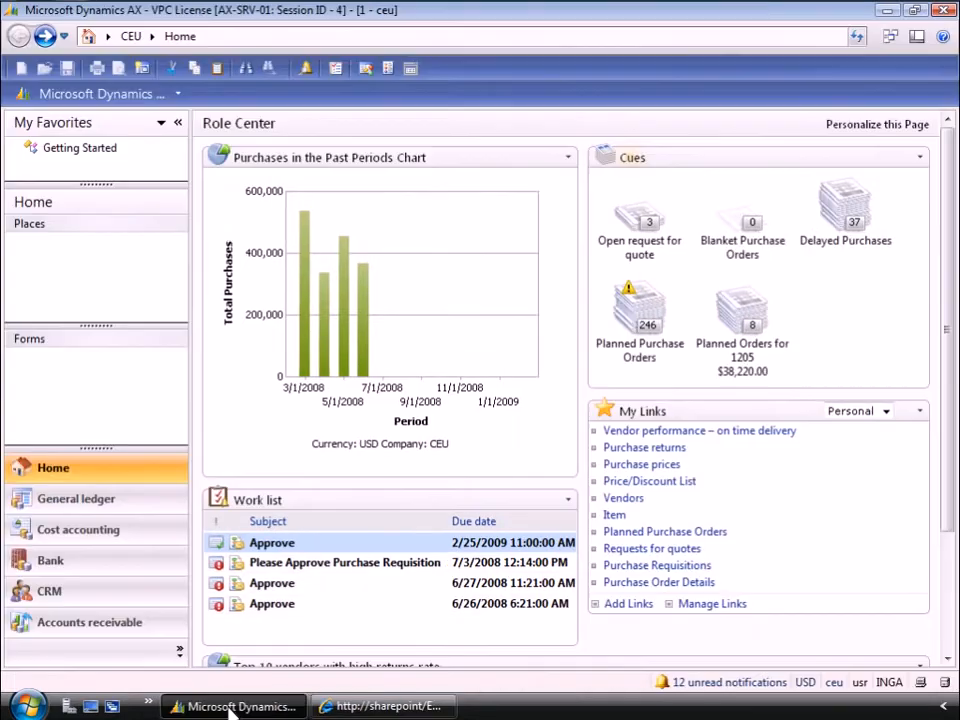
pyautogui.click(236, 708)
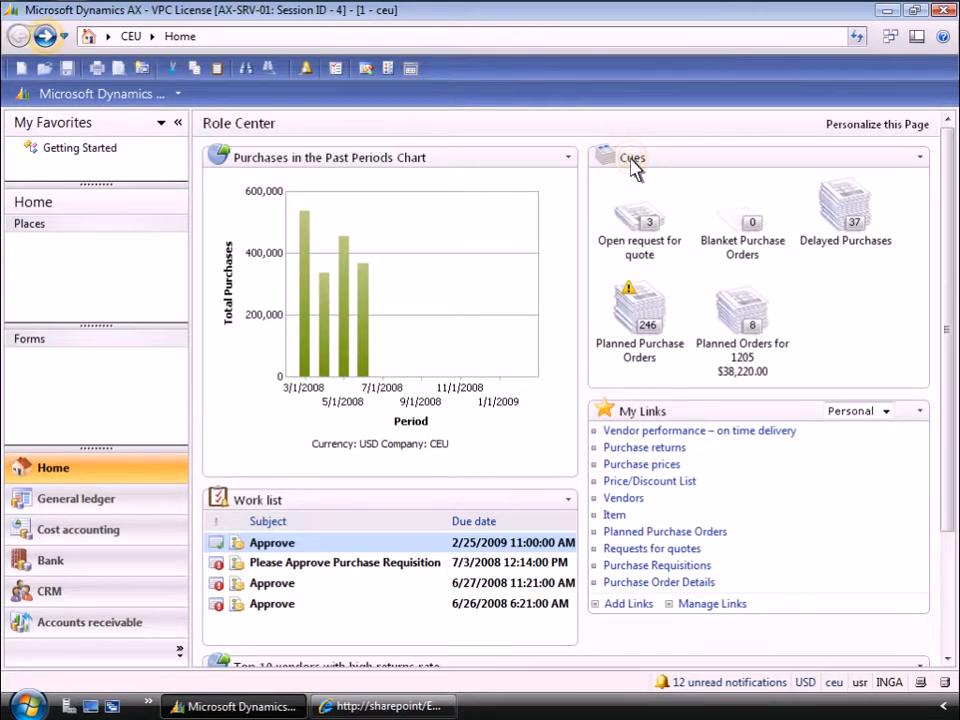
# Step: Go forward to the Vendors list, return to the Role Center and view the history of visited pages
pyautogui.click(45, 37)
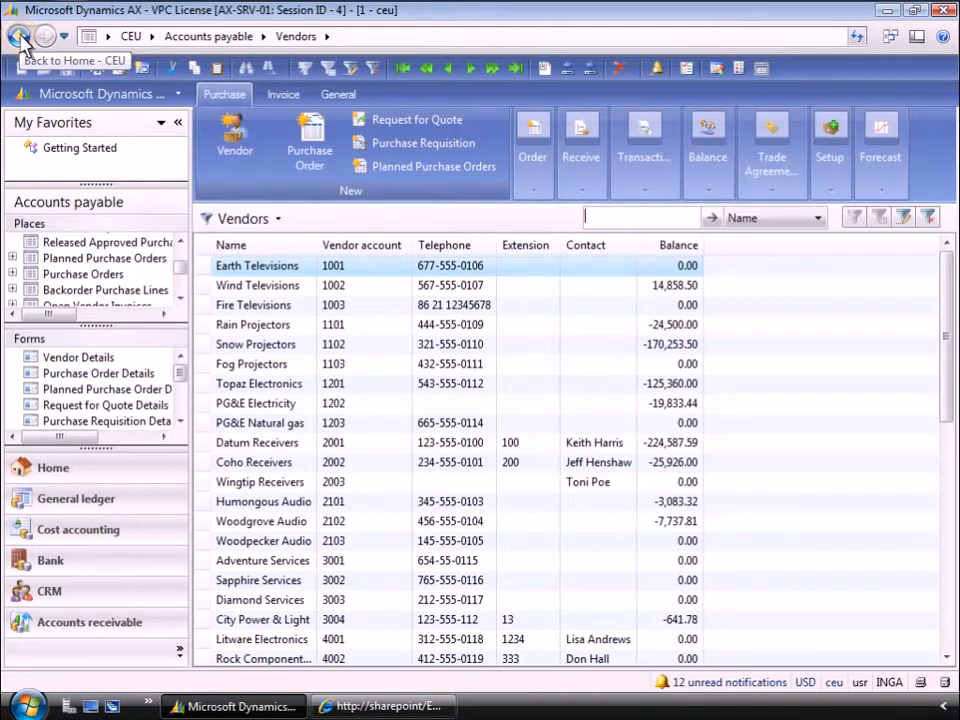
pyautogui.click(19, 38)
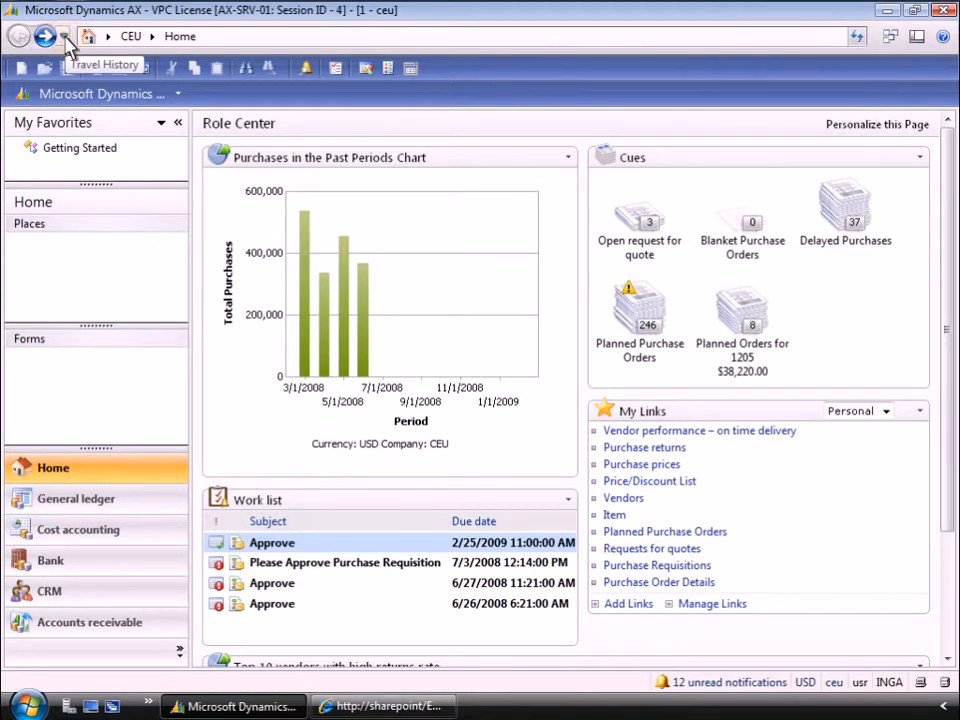
pyautogui.click(64, 37)
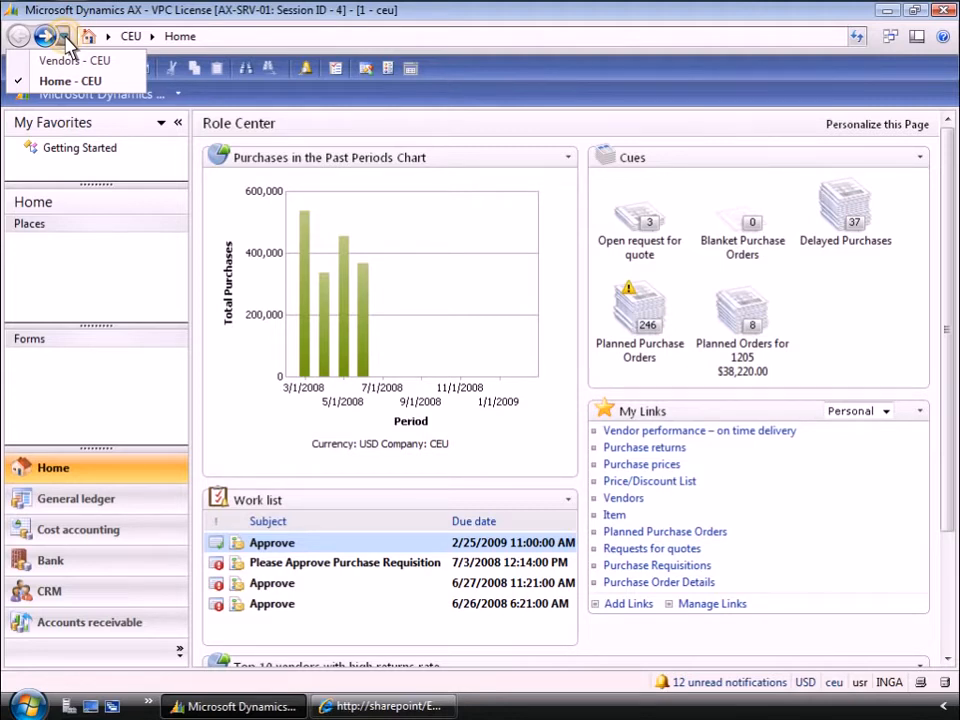
pyautogui.click(65, 38)
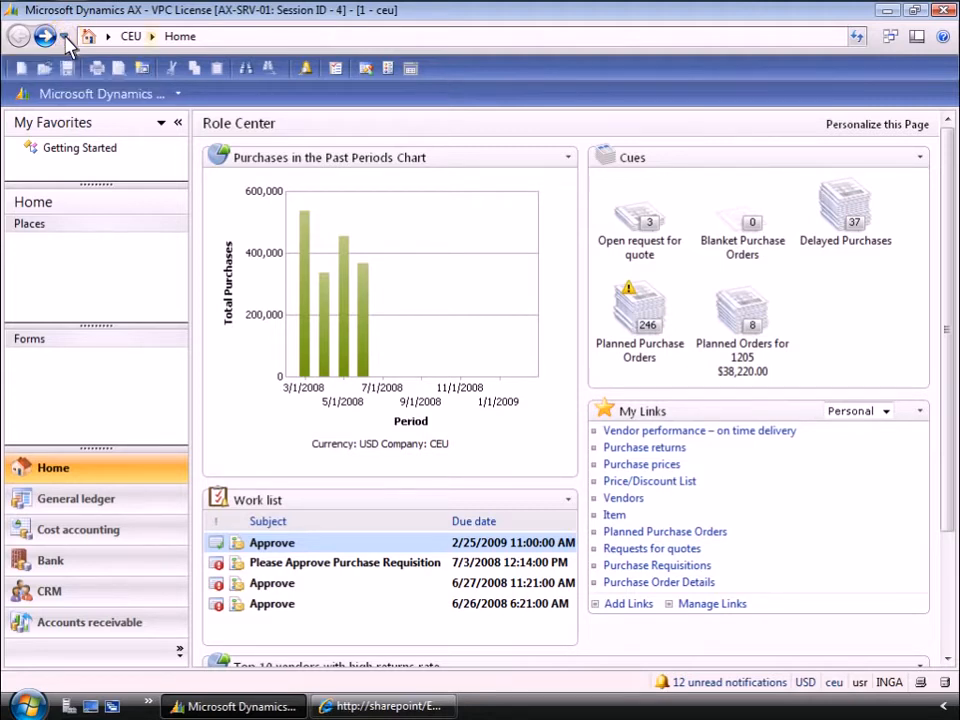
# Step: Navigate from CEU to the Accounts payable area and show its Purchase Orders list
pyautogui.click(152, 37)
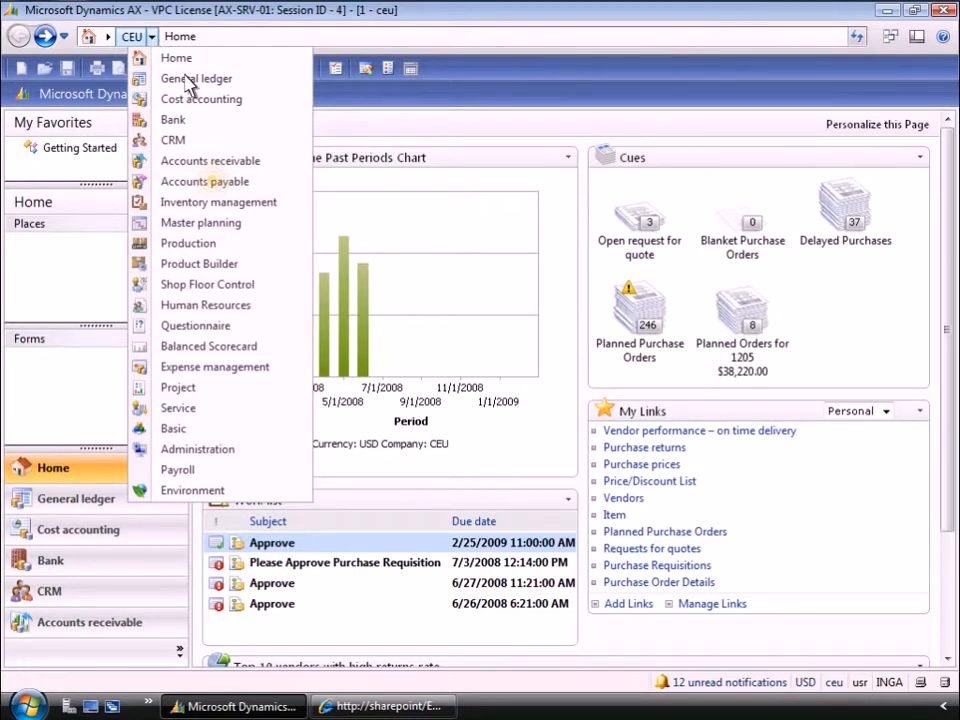
pyautogui.click(217, 190)
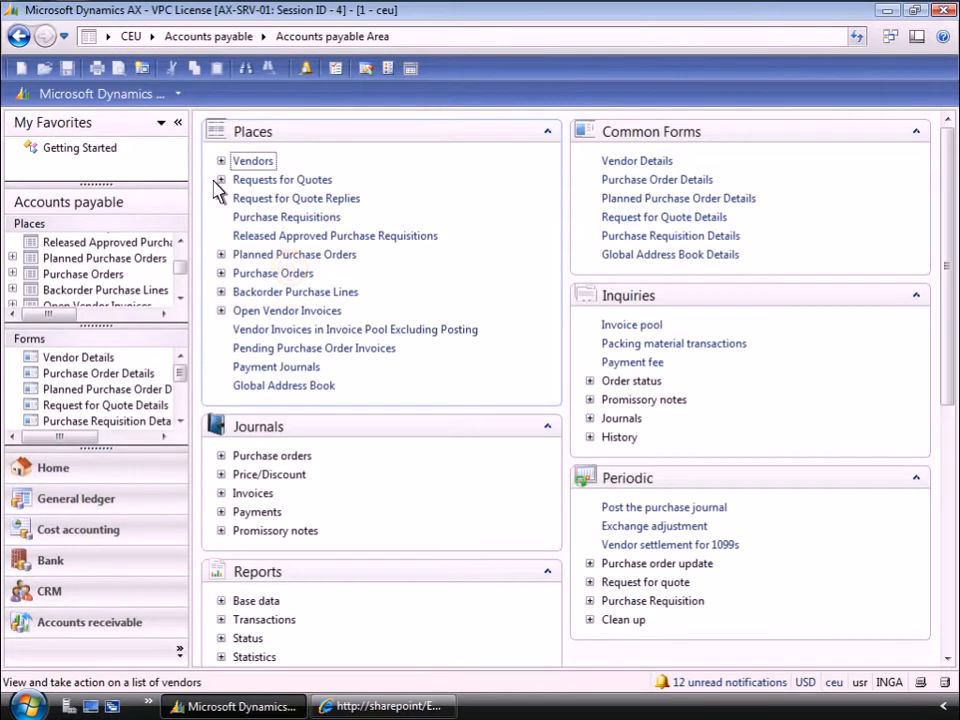
pyautogui.click(293, 274)
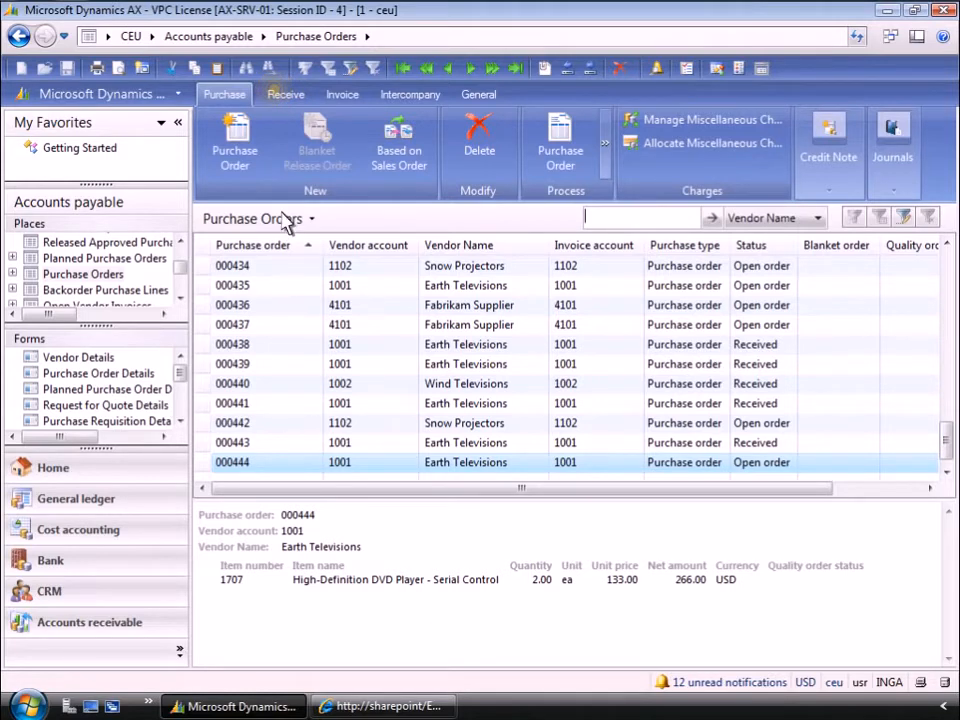
# Step: Review the receive, invoice and general actions for purchase orders and export the Purchase Orders list to Excel
pyautogui.click(281, 95)
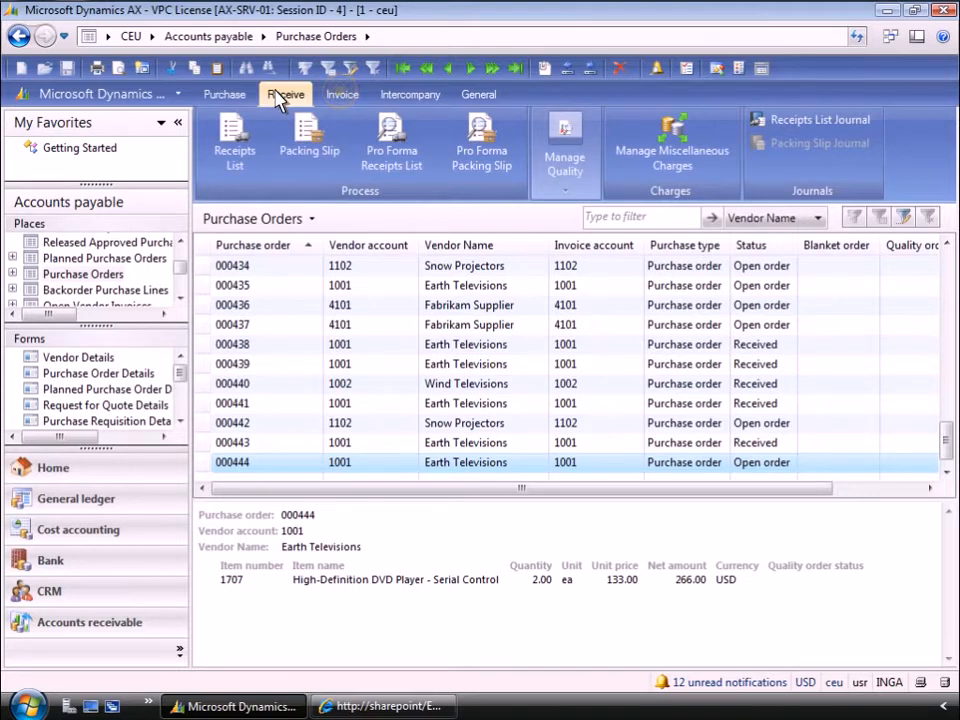
pyautogui.click(341, 95)
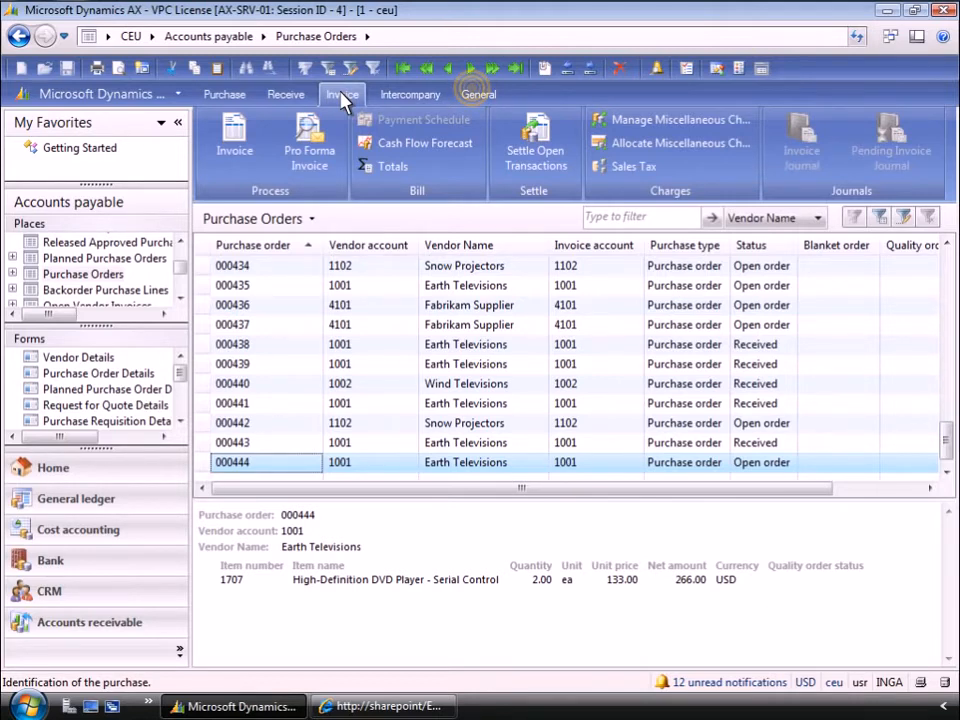
pyautogui.click(476, 97)
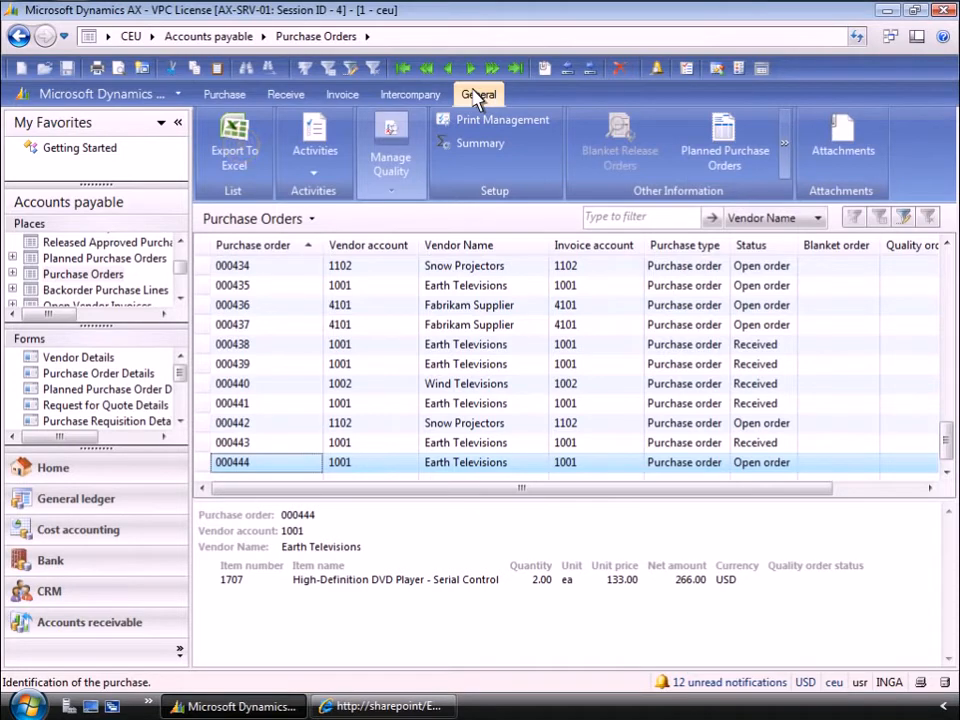
pyautogui.click(234, 150)
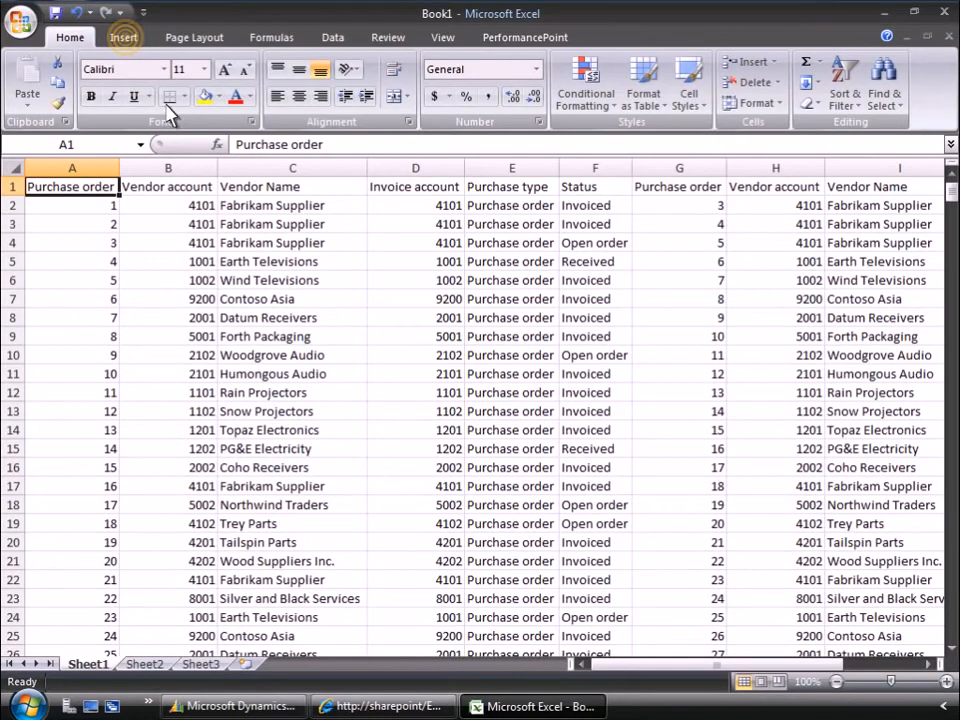
# Step: Create a PivotTable from the range Sheet1!$A$1:$I$533 in a new worksheet
pyautogui.click(124, 38)
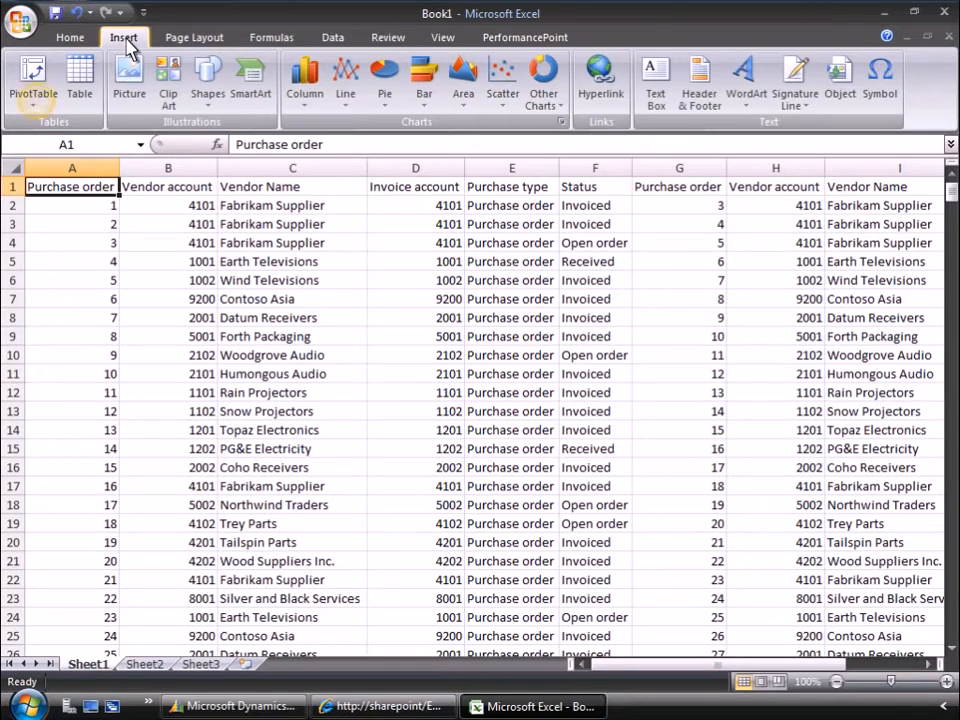
pyautogui.click(38, 103)
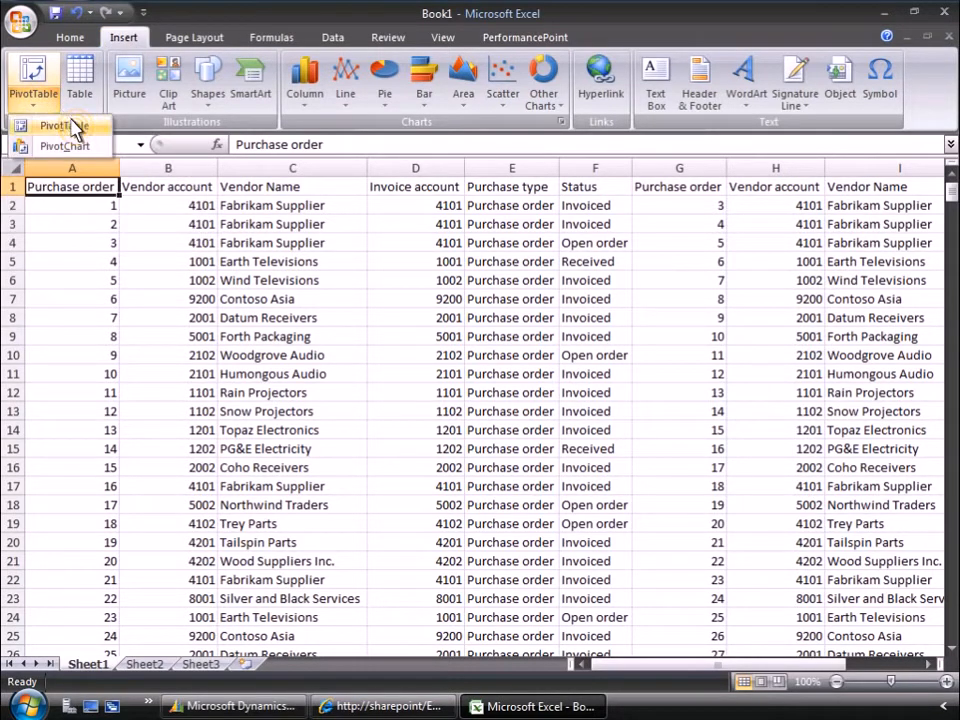
pyautogui.click(78, 128)
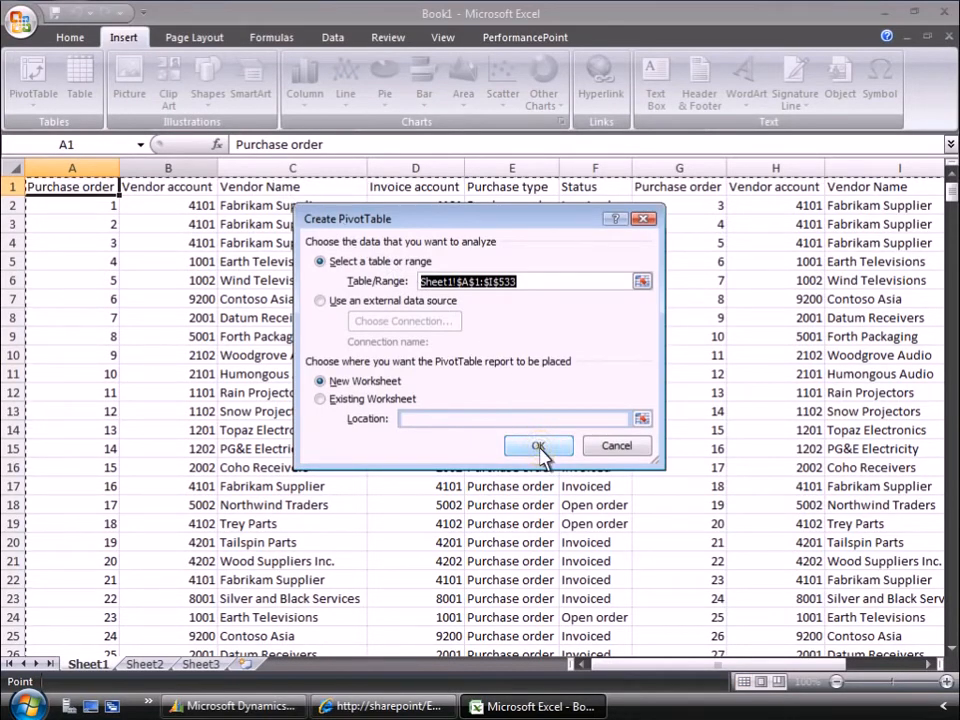
pyautogui.click(539, 447)
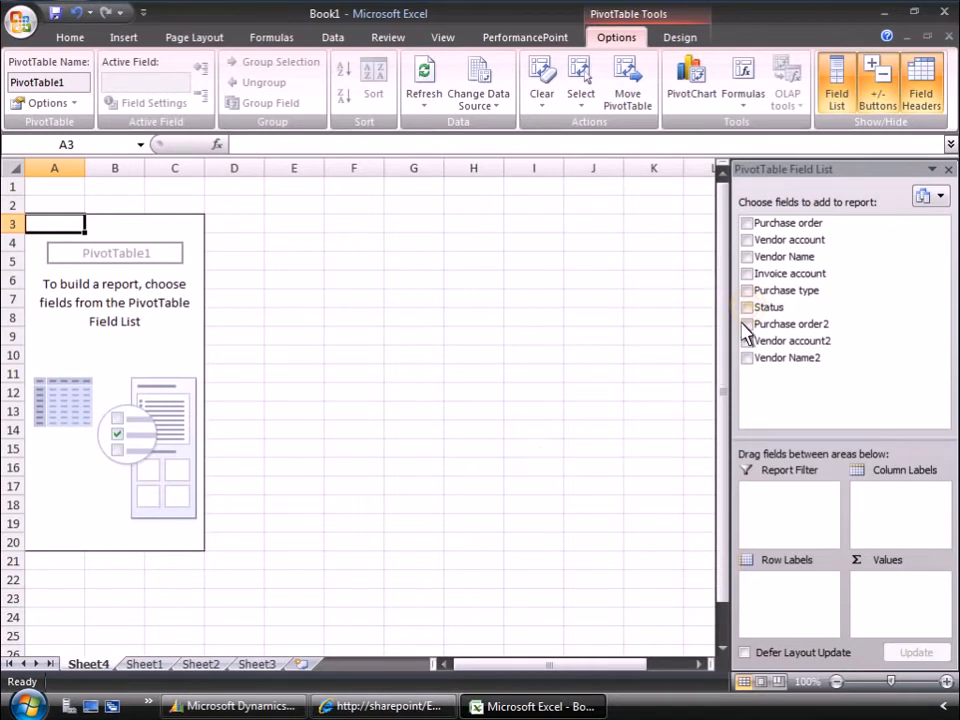
# Step: Add Status to the PivotTable alongside the count of Purchase order and insert a 3-D pie chart of the status counts
pyautogui.click(747, 307)
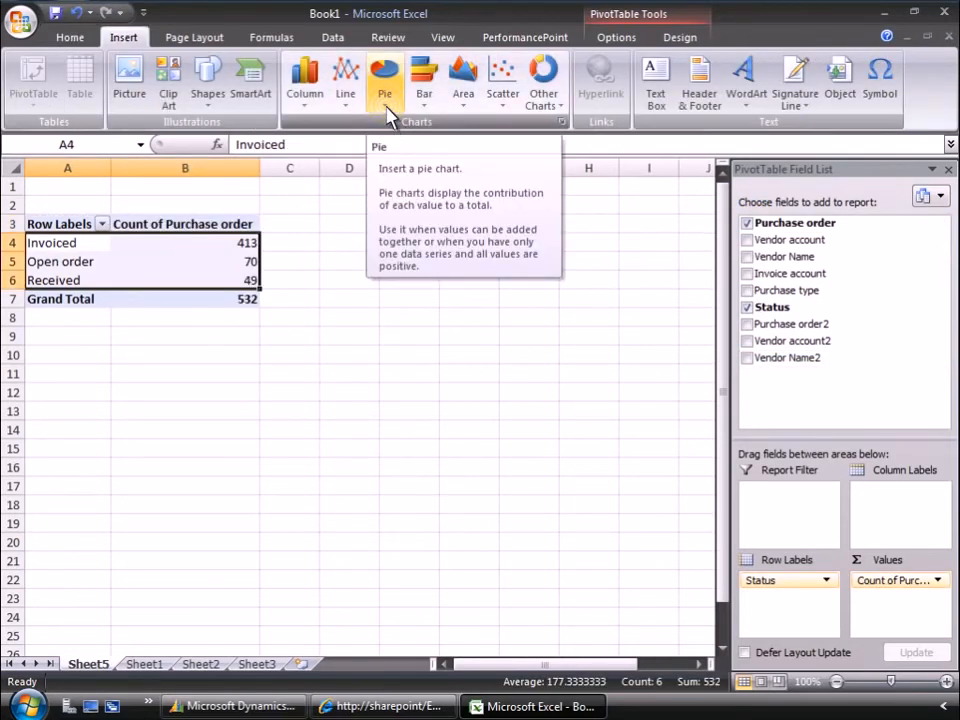
pyautogui.click(387, 110)
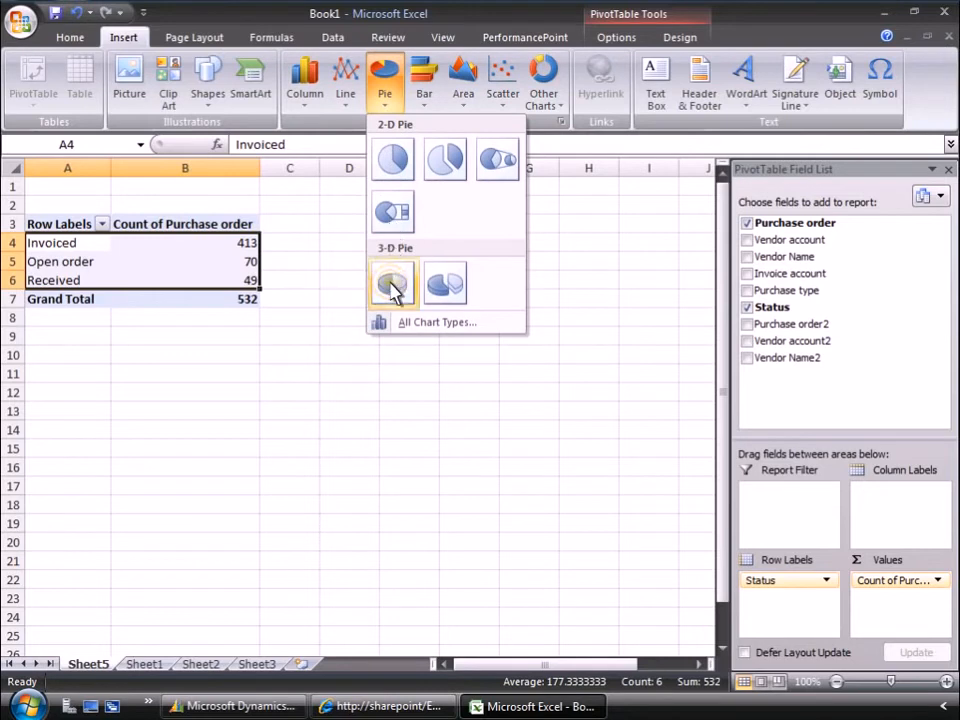
pyautogui.click(391, 285)
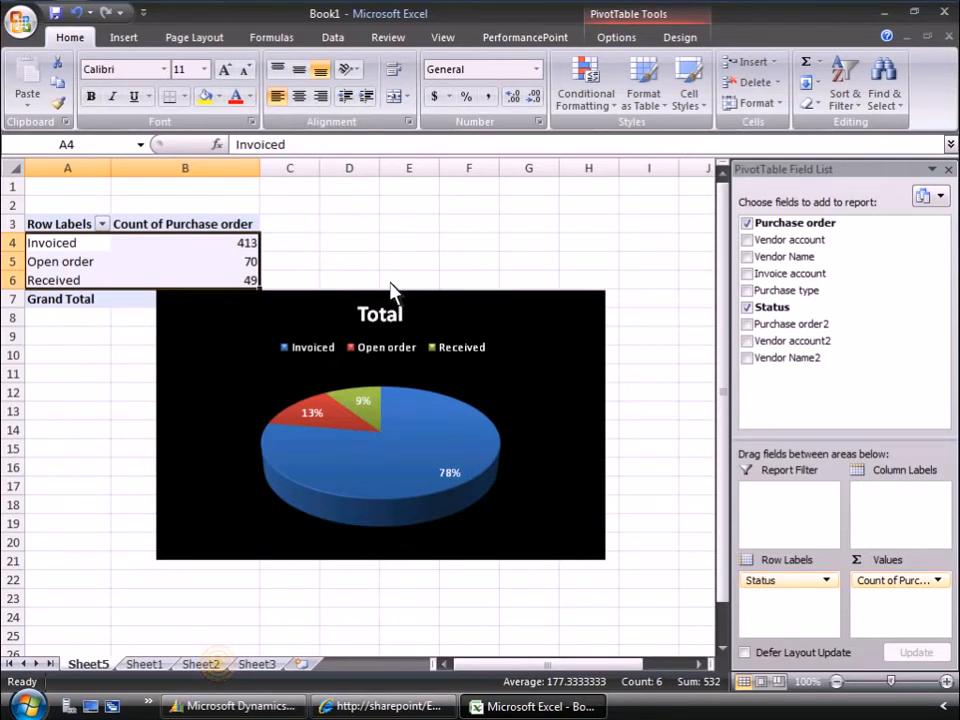
# Step: On Sheet2, start an external data connection to the Analysis Services server ax-srv-01 using Windows Authentication
pyautogui.click(200, 664)
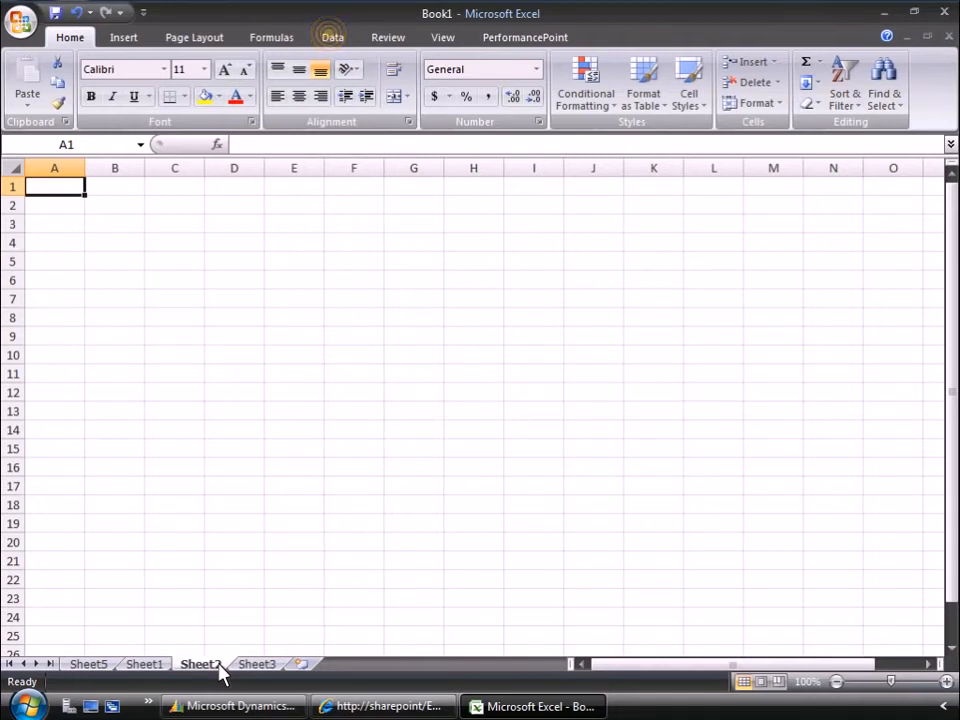
pyautogui.click(332, 40)
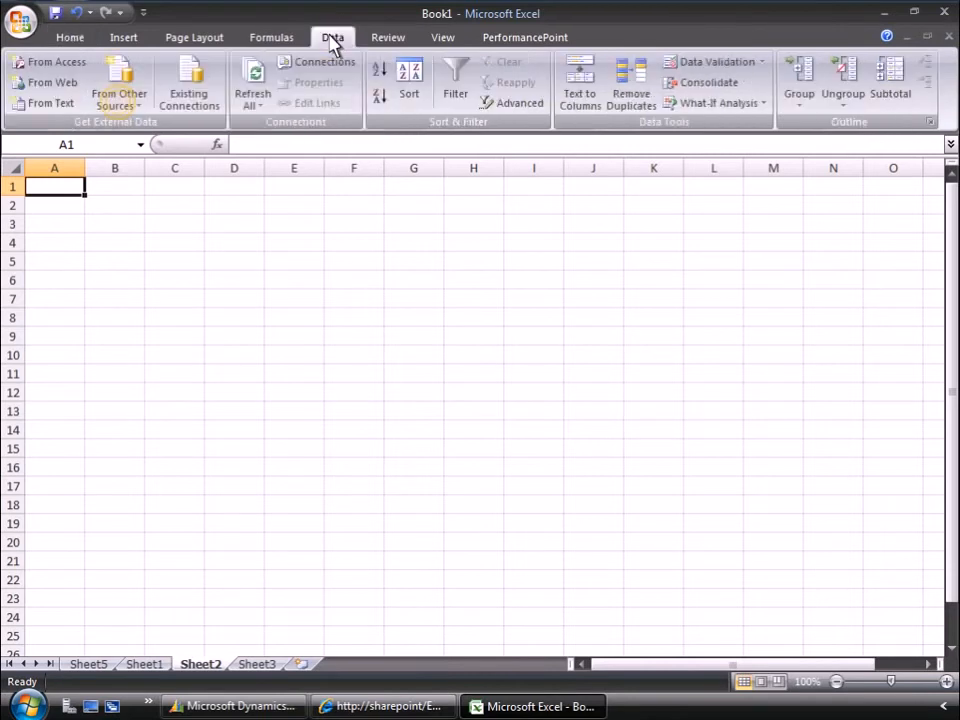
pyautogui.click(121, 106)
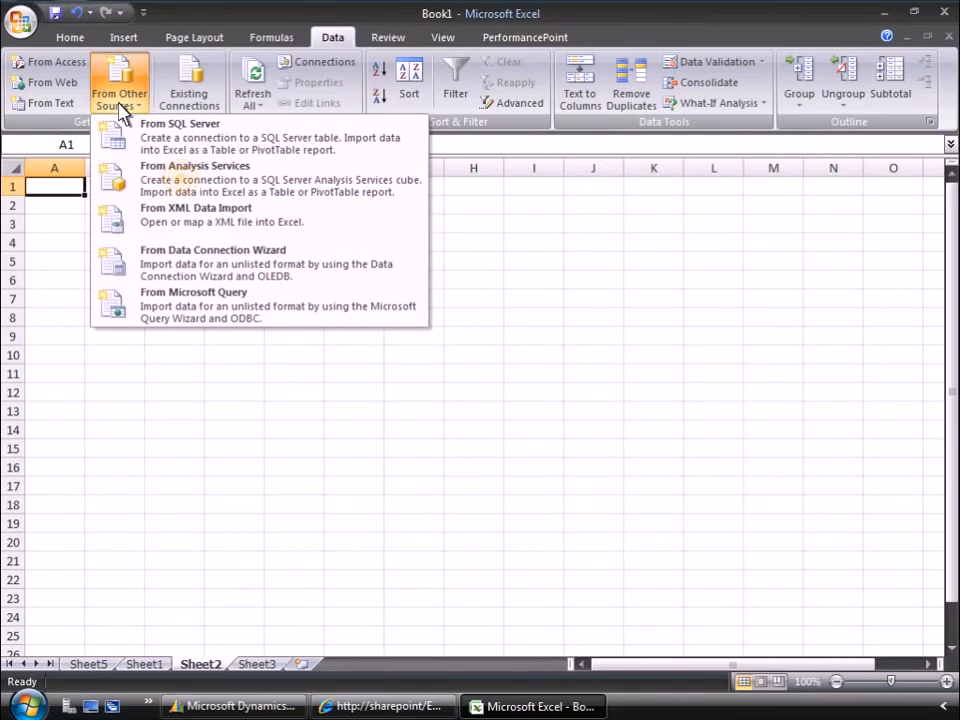
pyautogui.click(183, 190)
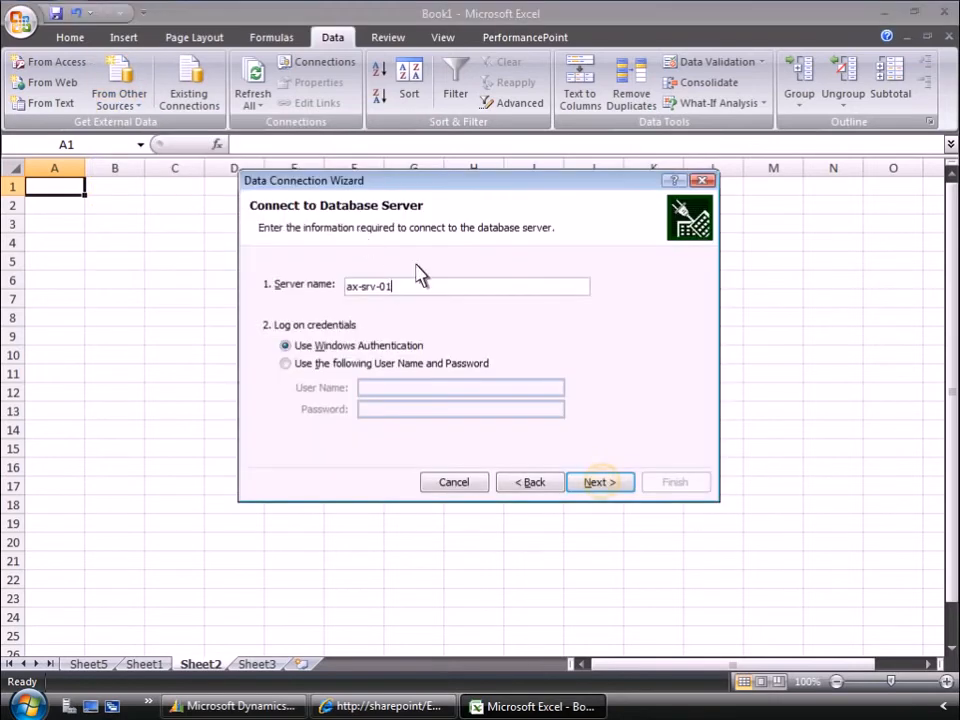
pyautogui.click(599, 482)
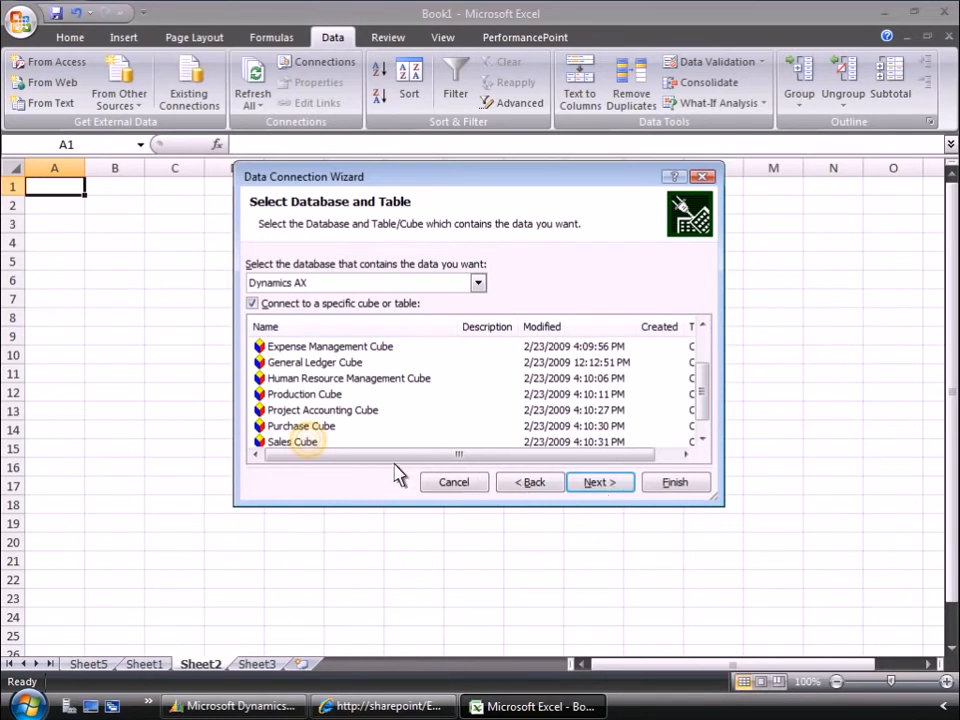
# Step: Choose the Sales Cube from the Dynamics AX database and import it as a PivotTable Report at $A$1 of the existing worksheet
pyautogui.click(308, 442)
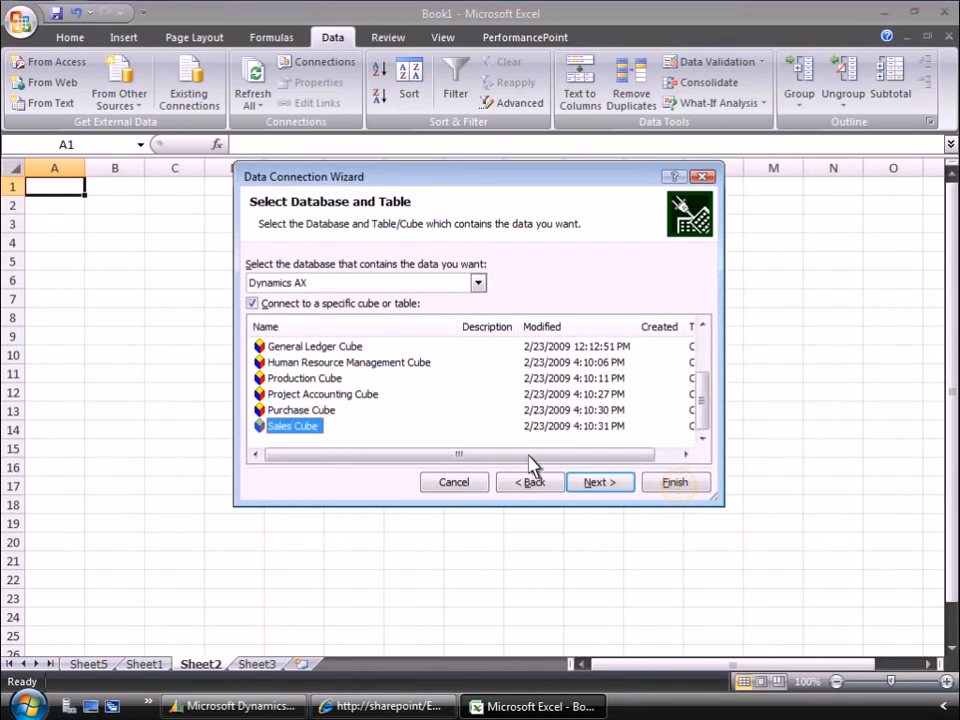
pyautogui.click(677, 488)
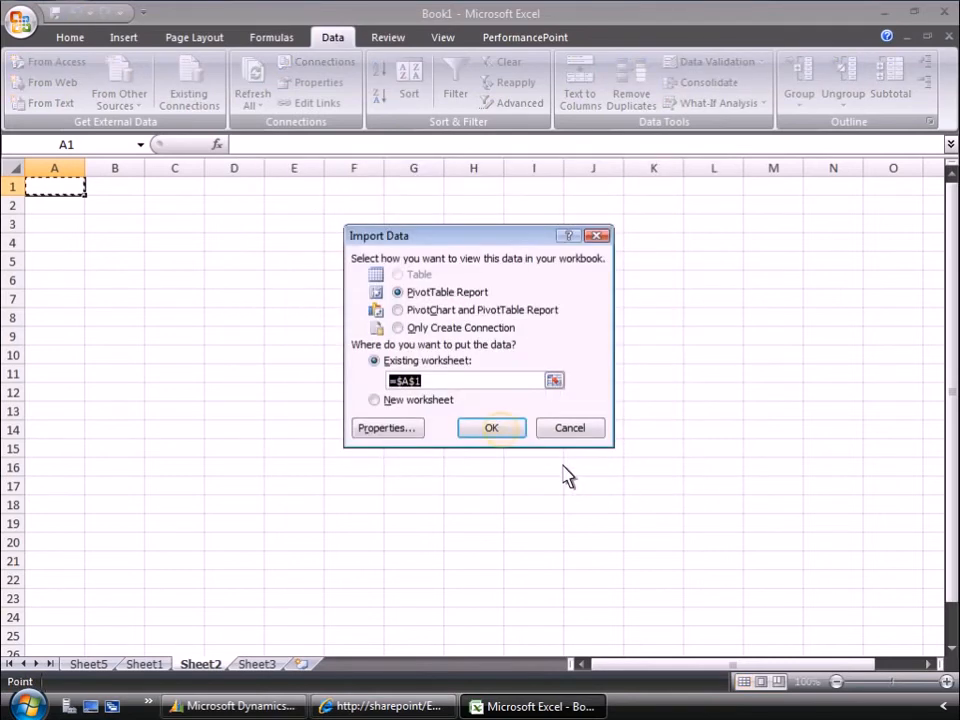
pyautogui.click(492, 428)
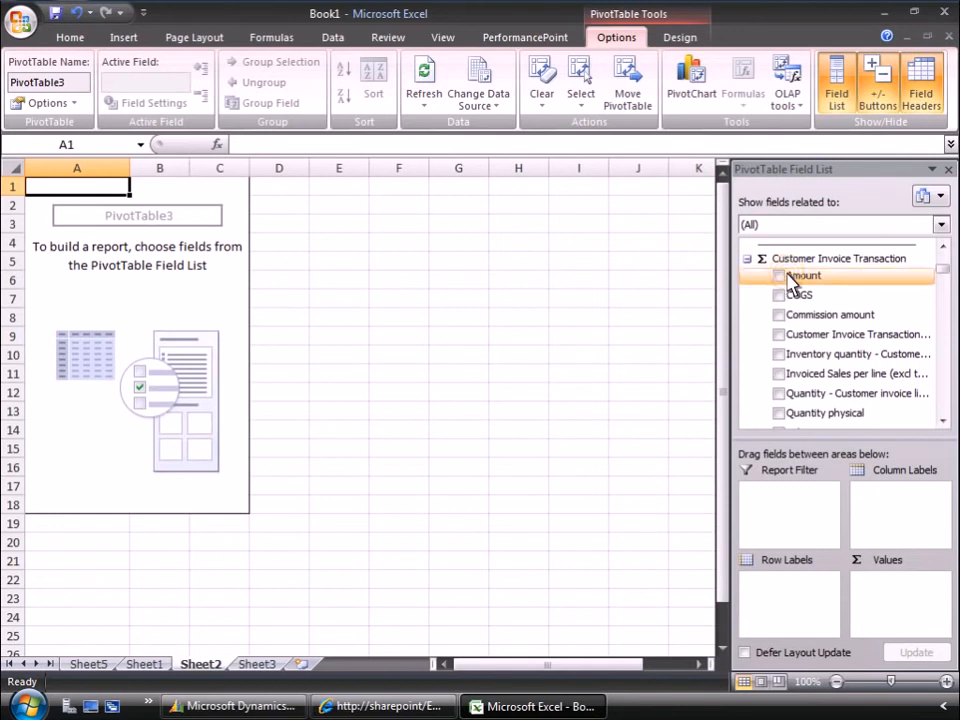
# Step: Build the PivotTable with Customer Invoice Transaction Amount as values, customer groups and Item groups - Items as rows, and Time.Year - Quarter - Month as columns
pyautogui.click(788, 276)
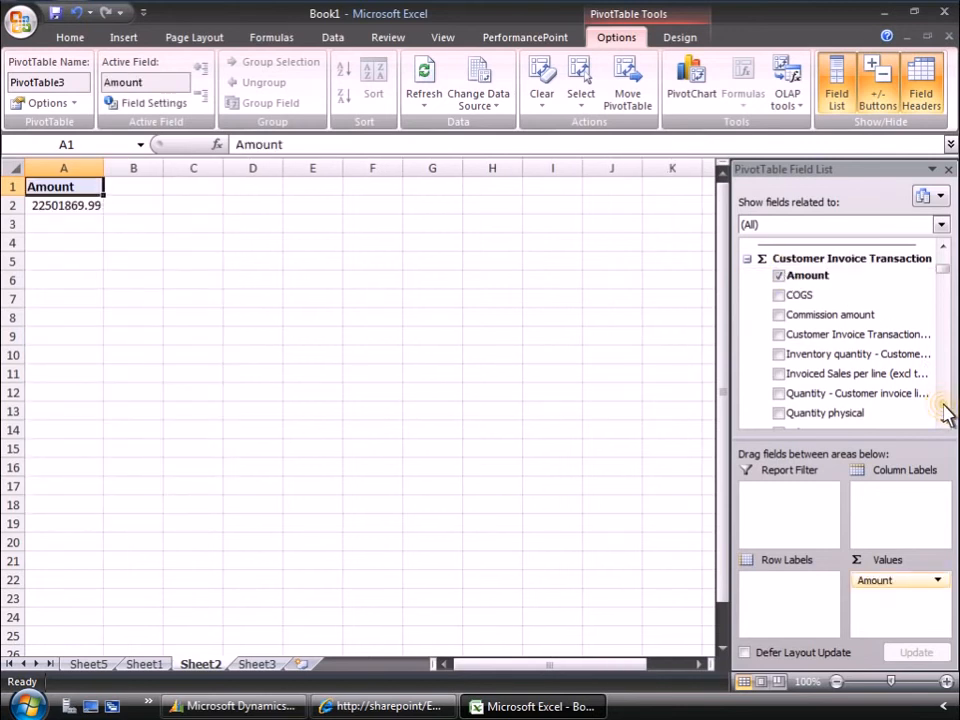
pyautogui.scroll(-5, 946, 416)
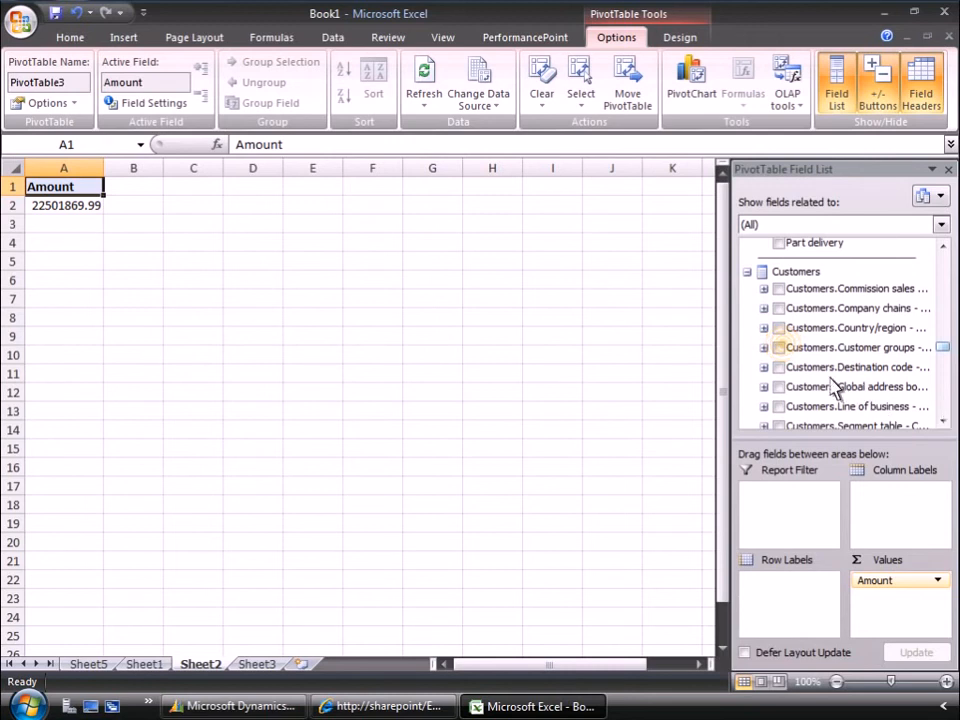
pyautogui.click(781, 348)
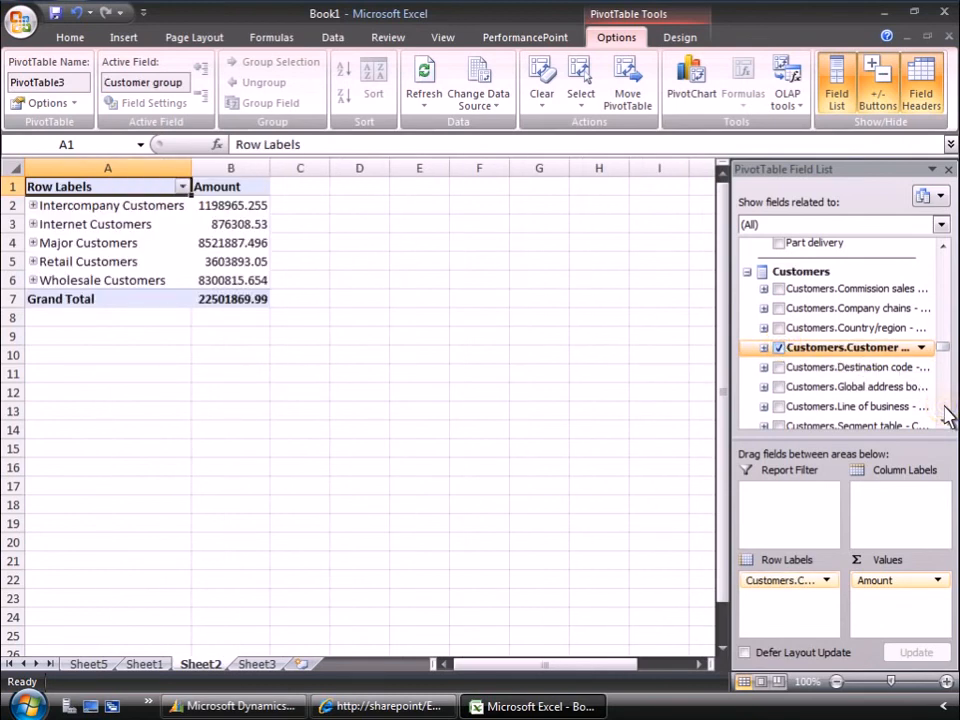
pyautogui.scroll(-5, 915, 410)
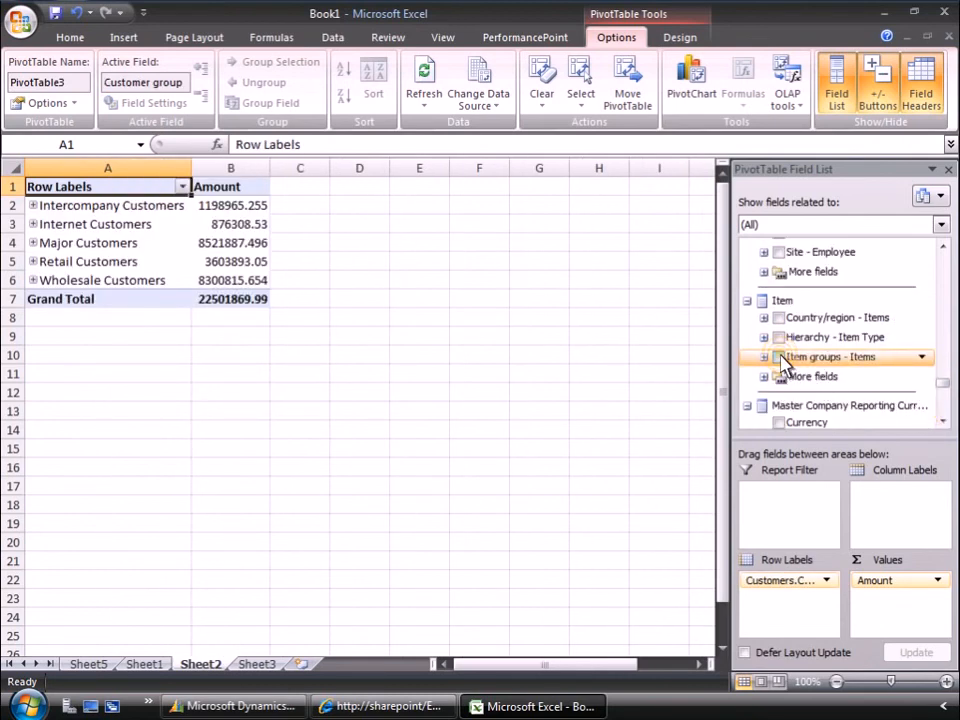
pyautogui.click(779, 358)
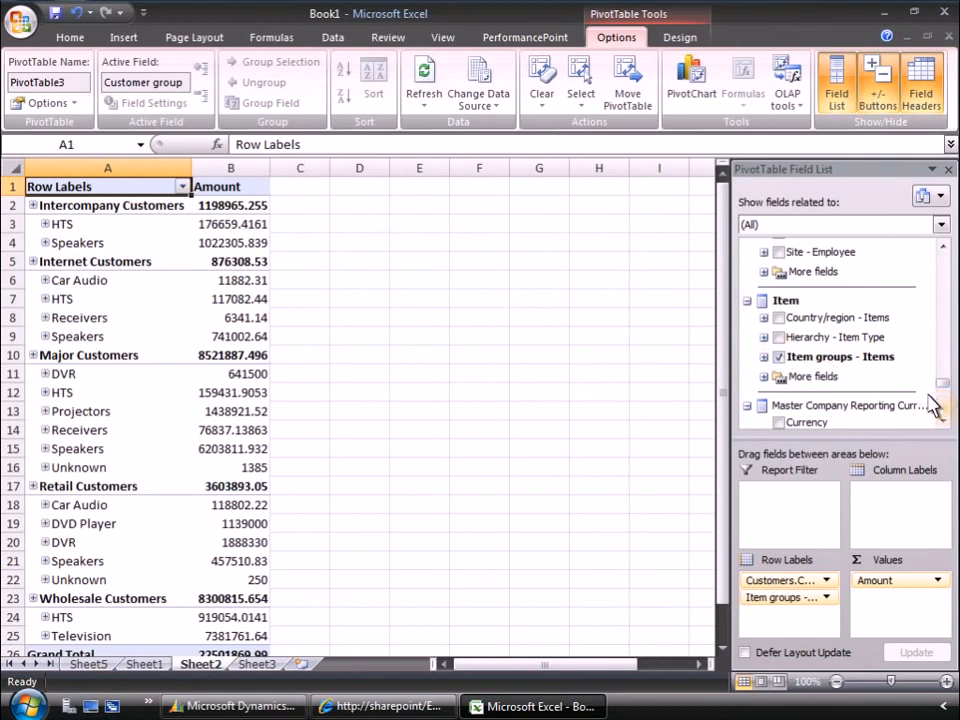
pyautogui.scroll(-5, 845, 375)
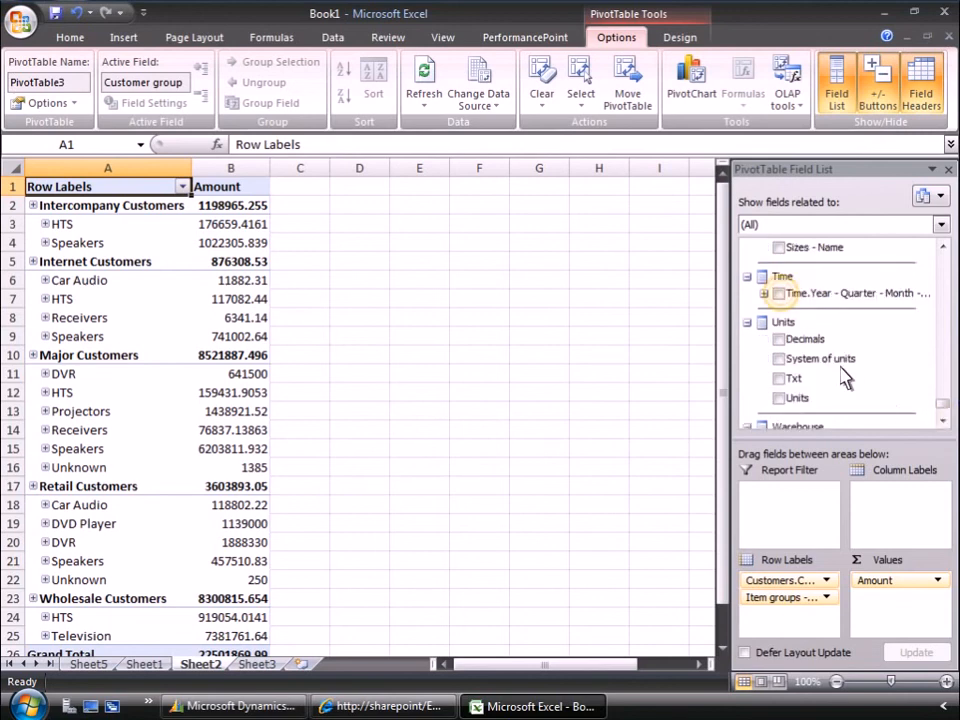
pyautogui.click(780, 294)
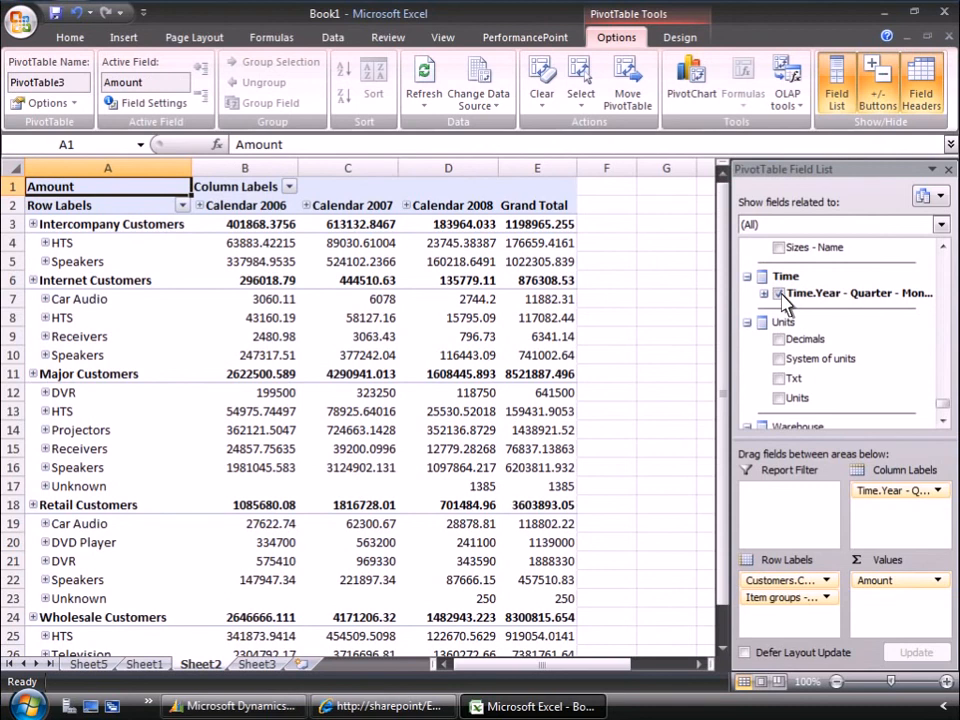